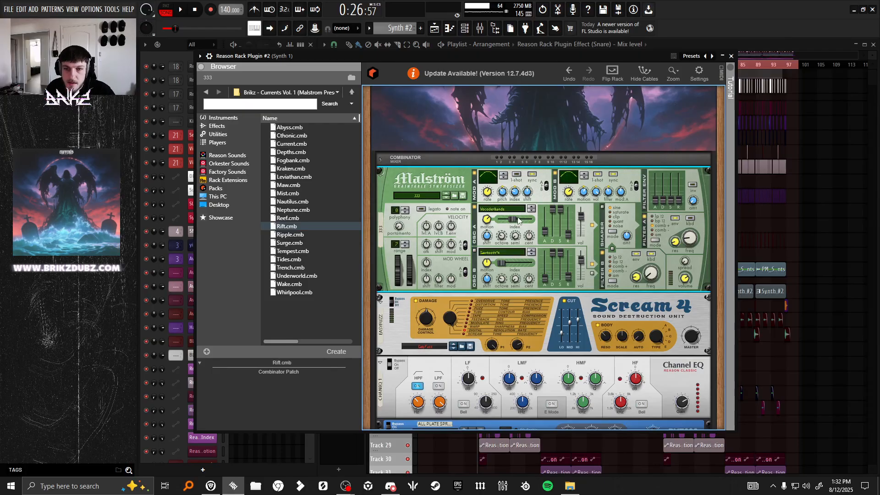
# Step: Lower the index slider of Malström's Oscillator A slightly and return it to its original position
pyautogui.moveTo(519, 221)
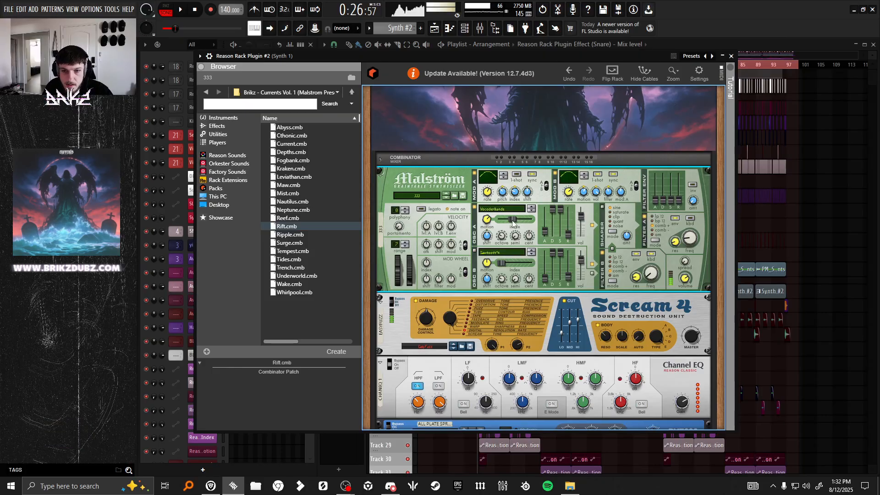
pyautogui.moveTo(513, 221); pyautogui.dragTo(506, 222)
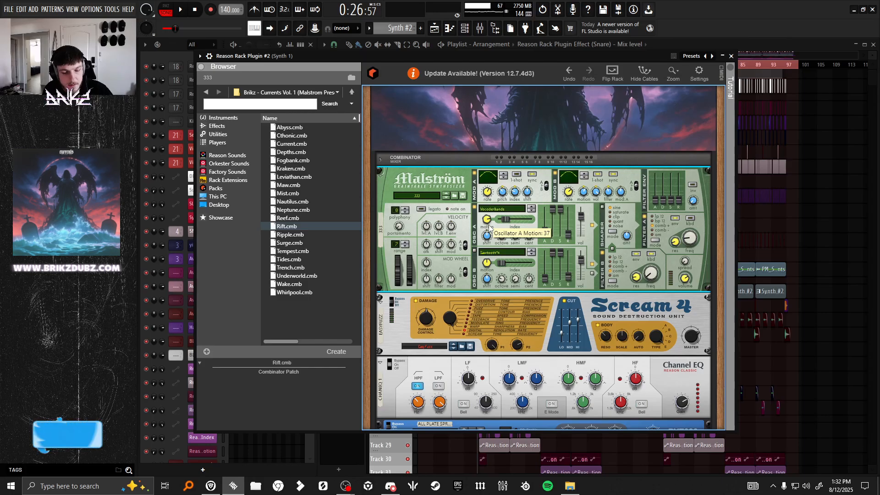
pyautogui.moveTo(505, 220); pyautogui.dragTo(515, 225)
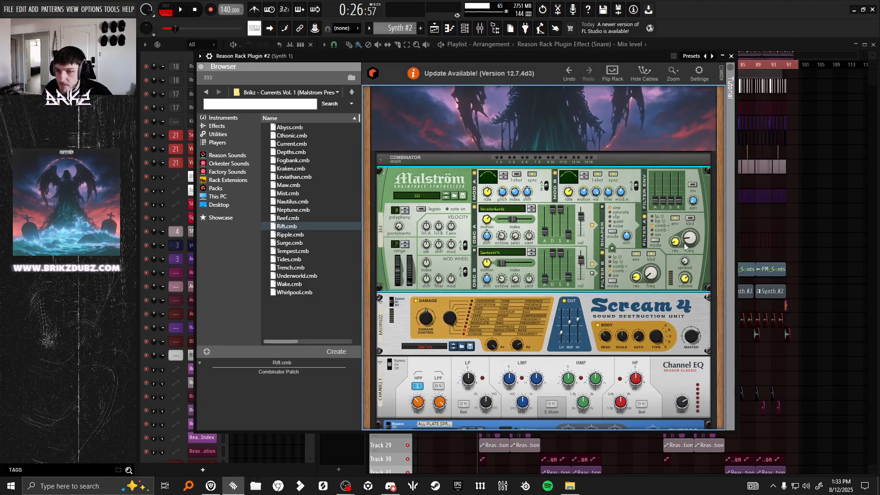
# Step: Adjust Malström's Modulator B To Filter amount and return it to 0
pyautogui.moveTo(691, 242)
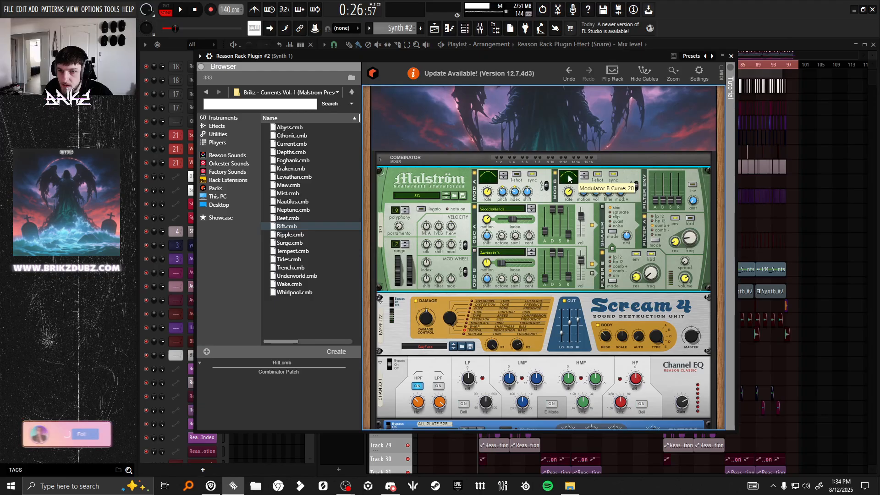
pyautogui.keyDown('ctrl'); pyautogui.click(611, 196); pyautogui.keyUp('ctrl')
pyautogui.moveTo(611, 196); pyautogui.dragTo(610, 217)
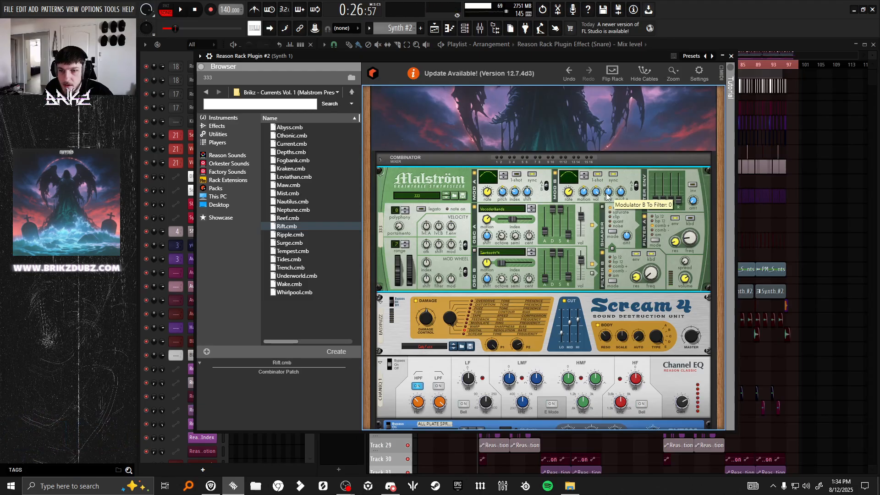
# Step: Vary Malström's Modulator A To Index amount and reset it to 0
pyautogui.moveTo(488, 197)
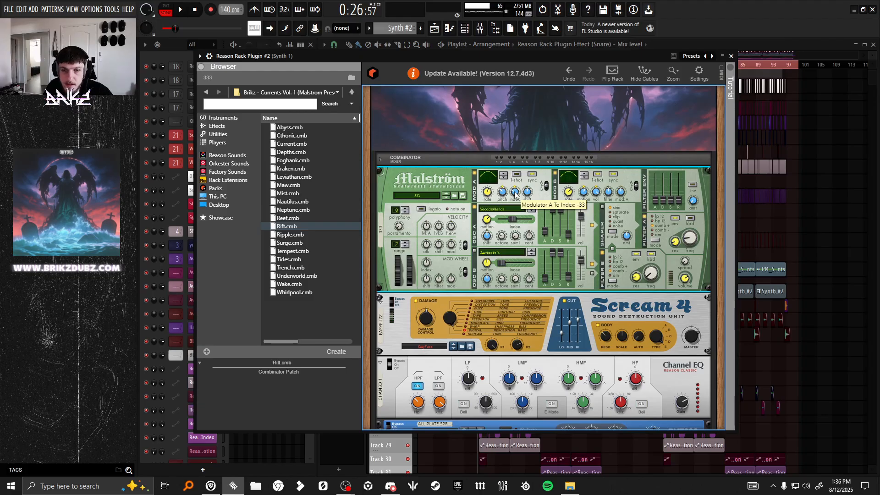
pyautogui.moveTo(515, 196); pyautogui.dragTo(513, 185)
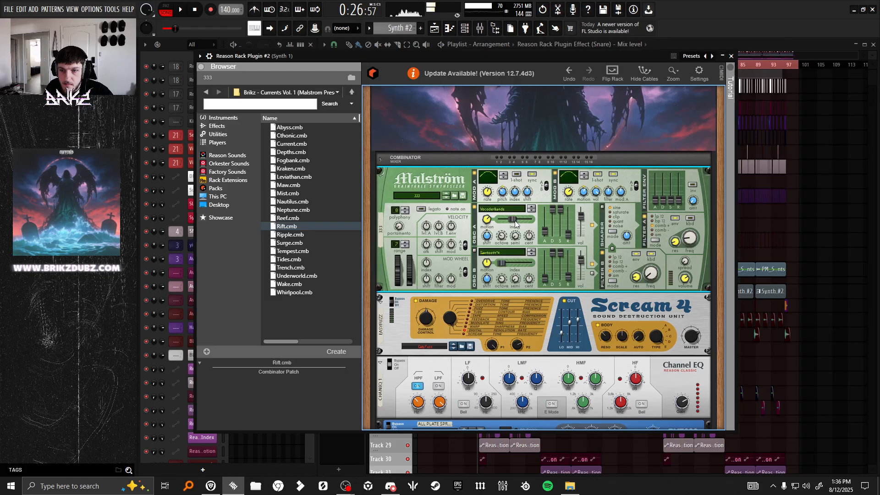
pyautogui.keyDown('ctrl'); pyautogui.click(513, 194); pyautogui.keyUp('ctrl')
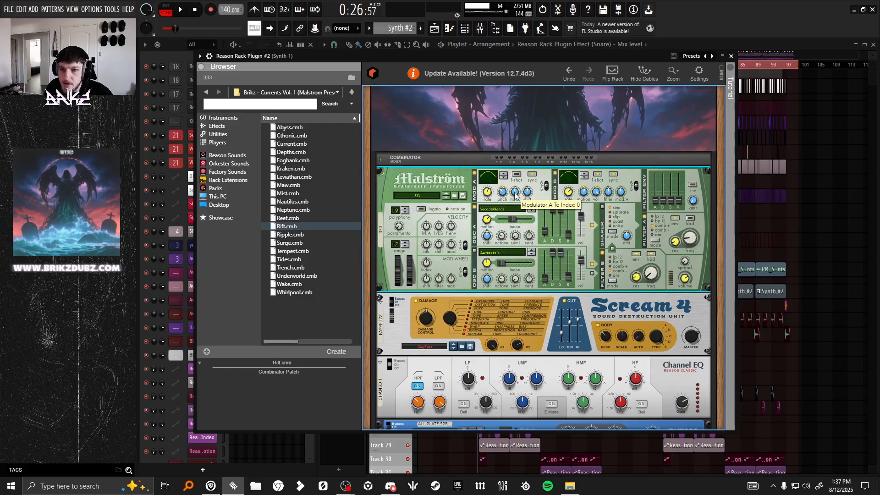
# Step: Fine-tune Parameter 2 in the damage section of the Scream 4 unit to about 90
pyautogui.scroll(-2, 516, 194)
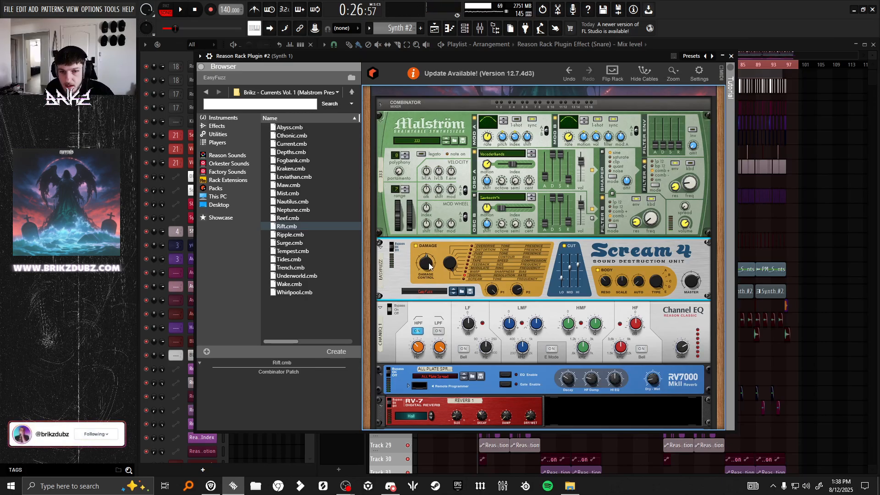
pyautogui.moveTo(429, 263)
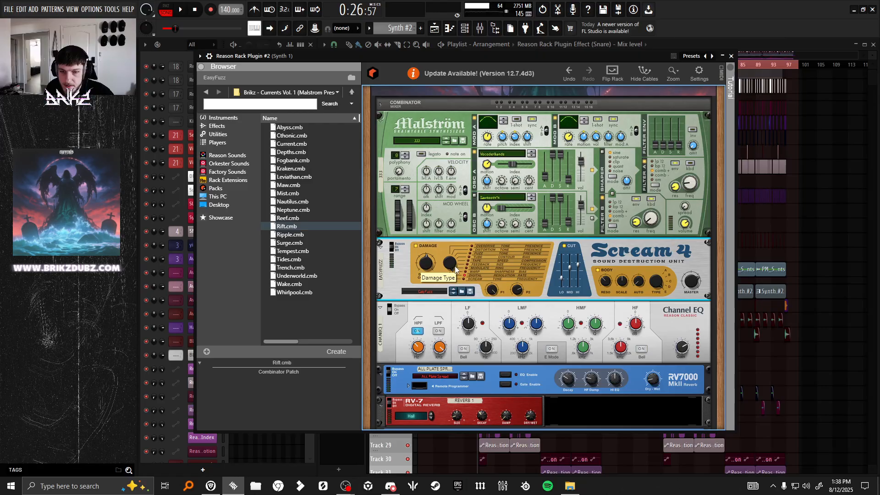
pyautogui.moveTo(520, 292)
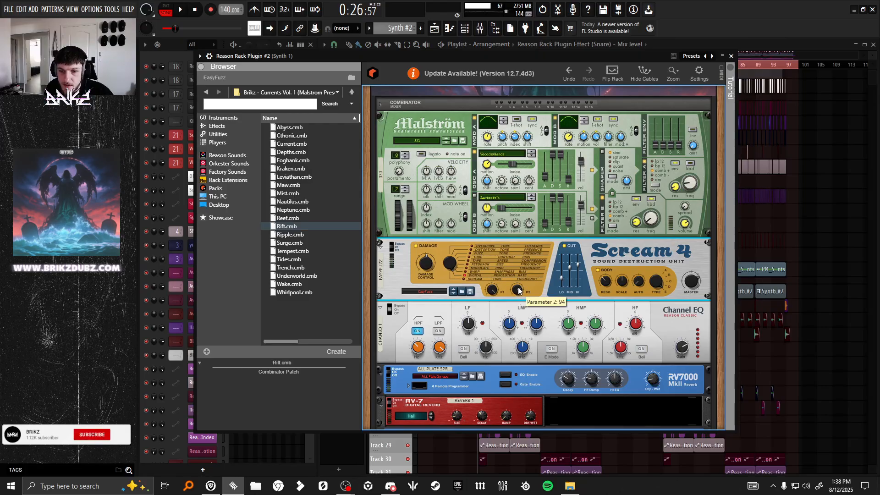
pyautogui.moveTo(519, 293); pyautogui.dragTo(518, 292)
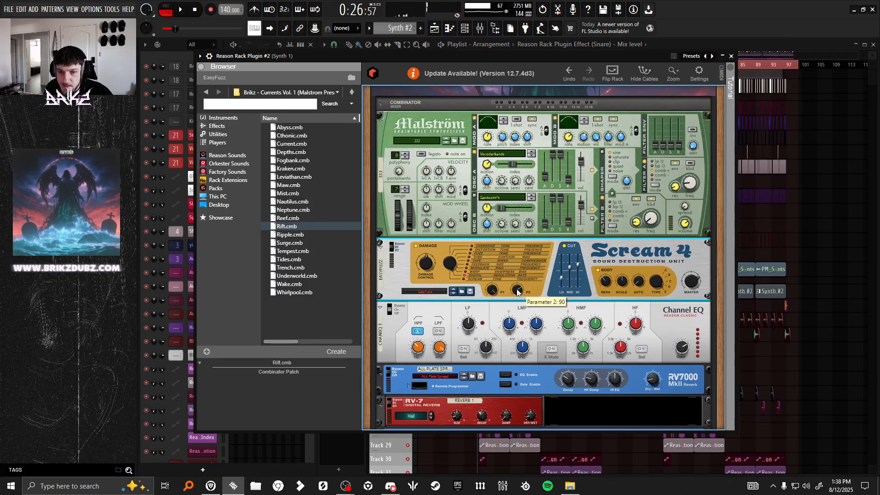
pyautogui.moveTo(520, 298); pyautogui.dragTo(517, 294)
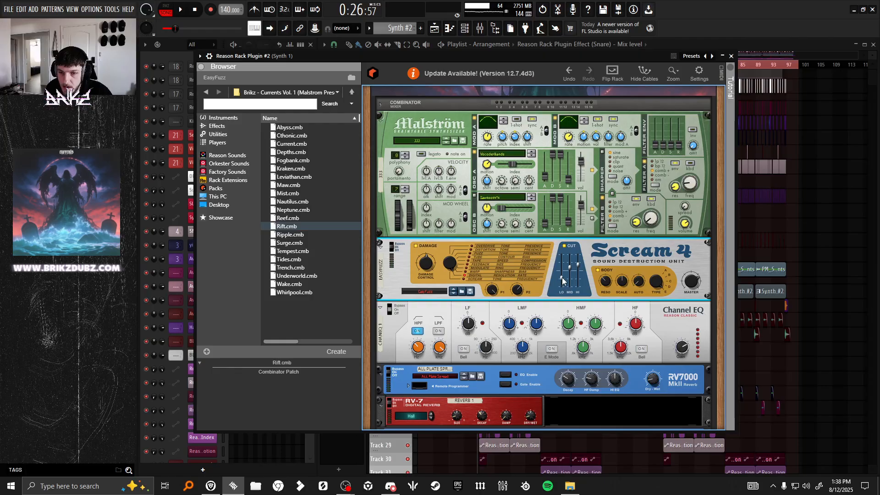
pyautogui.moveTo(563, 281)
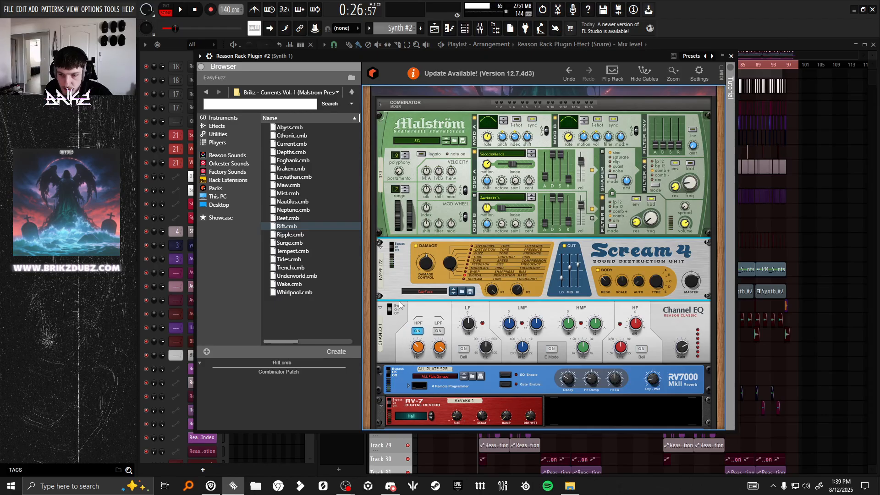
# Step: Switch on all three reverb units below the Channel EQ: both RV7000s and the RV-7
pyautogui.click(418, 347)
pyautogui.scroll(1, 417, 350)
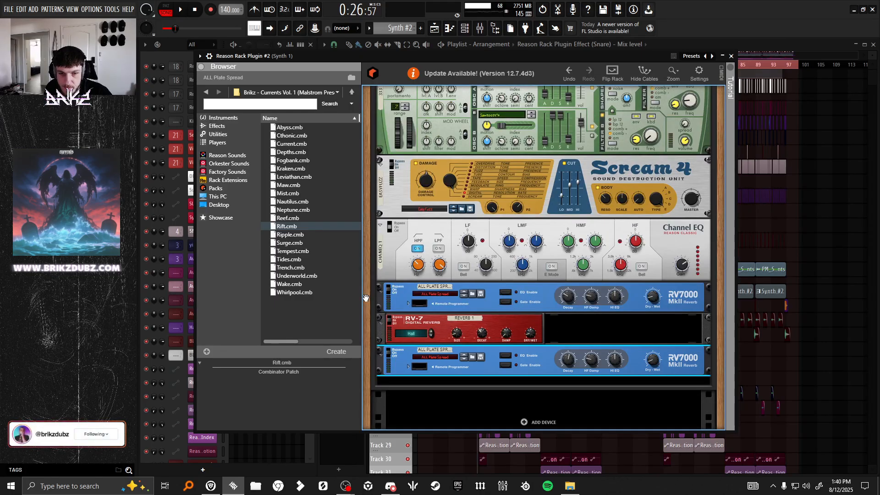
pyautogui.click(388, 289)
pyautogui.click(390, 319)
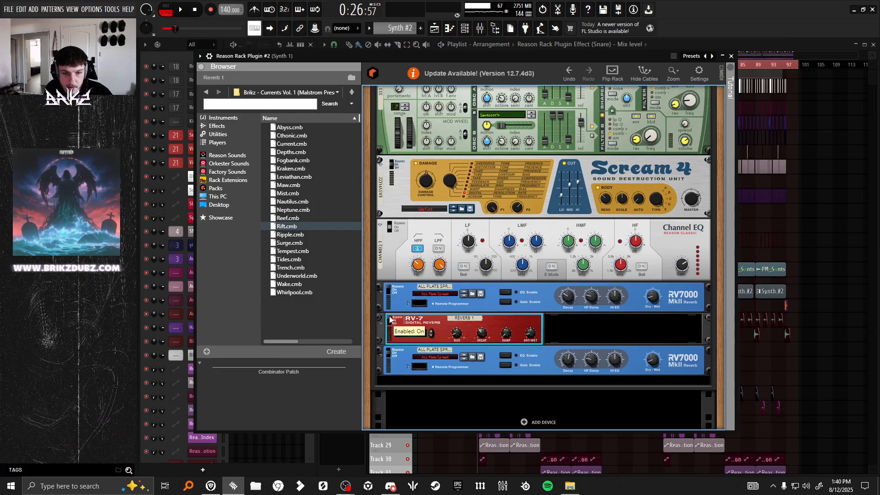
pyautogui.click(390, 355)
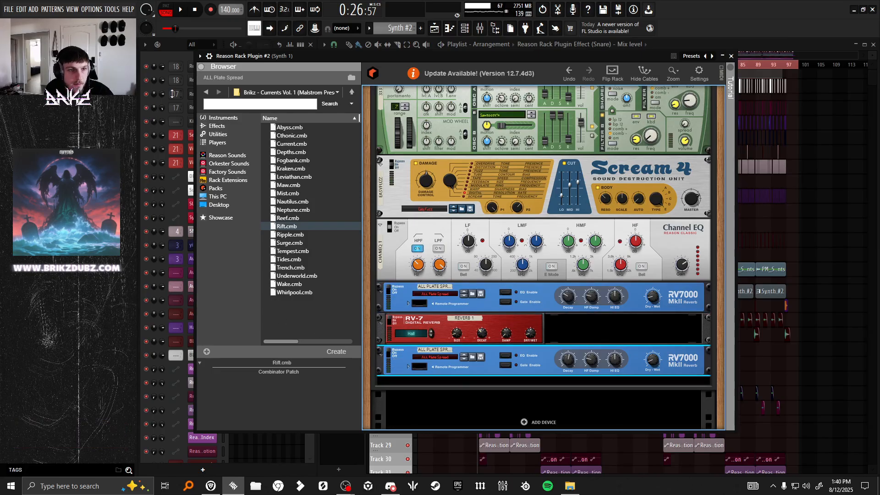
# Step: Route the Reason Rack Plugin #2 channel to the Master track and switch off both RV7000s and the RV-7 reverb
pyautogui.moveTo(179, 94); pyautogui.dragTo(180, 142)
pyautogui.click(449, 56)
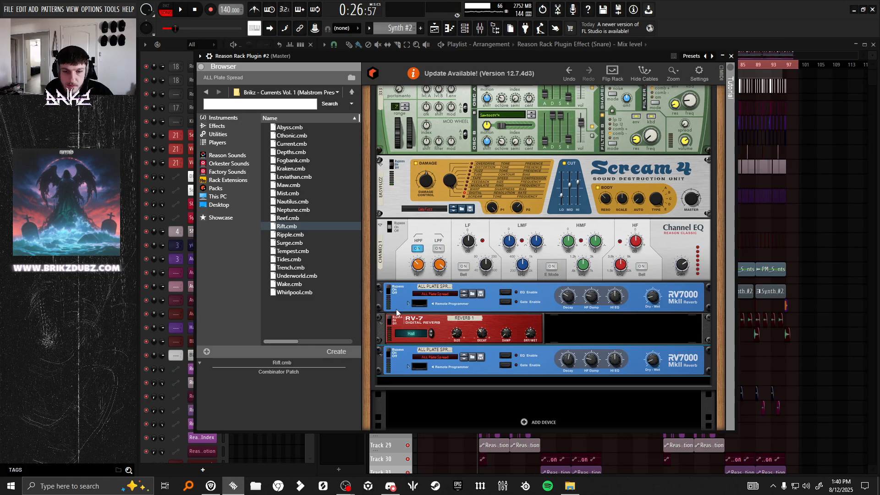
pyautogui.click(389, 292)
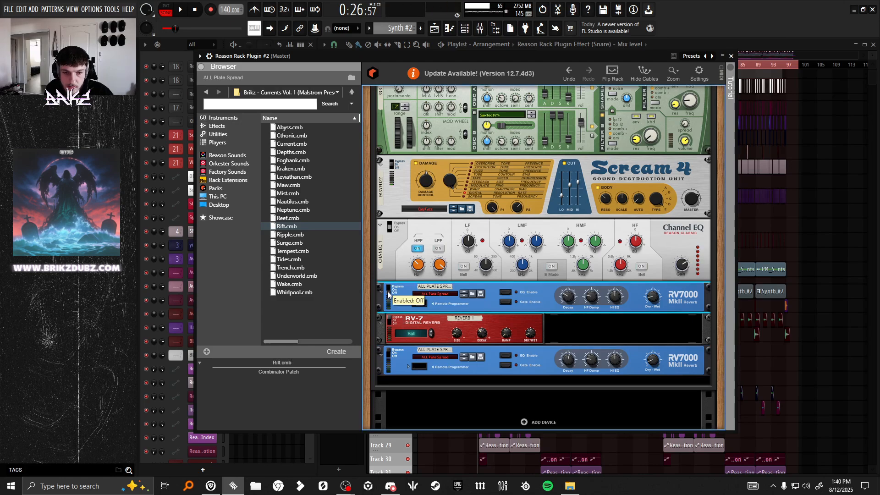
pyautogui.click(390, 323)
pyautogui.click(390, 356)
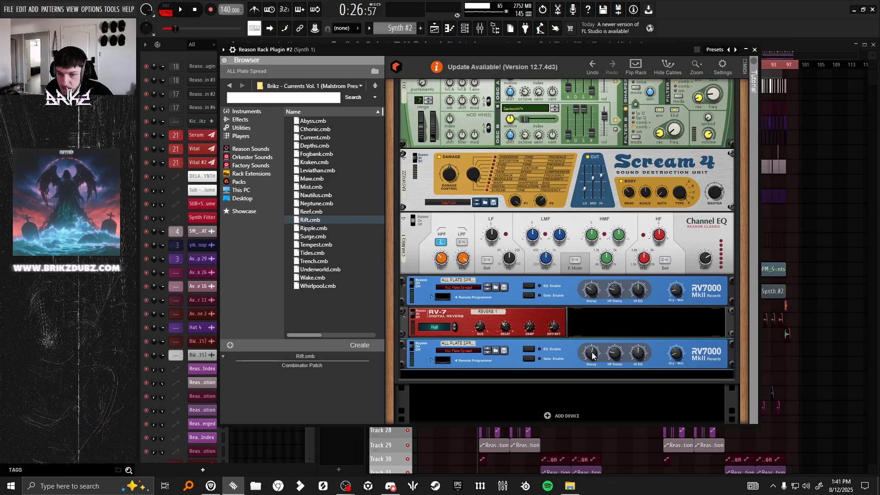
# Step: Inspect the RV-7 reverb and look over the rest of the combinator's device chain
pyautogui.click(419, 334)
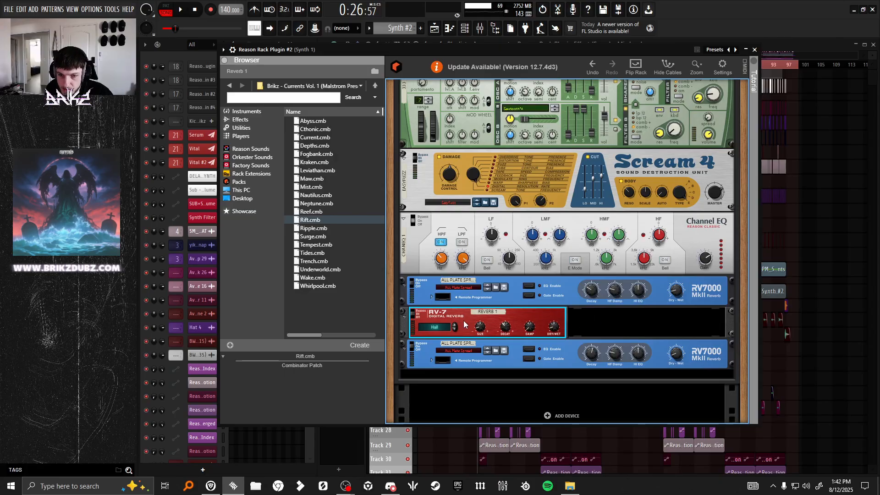
pyautogui.scroll(3, 504, 317)
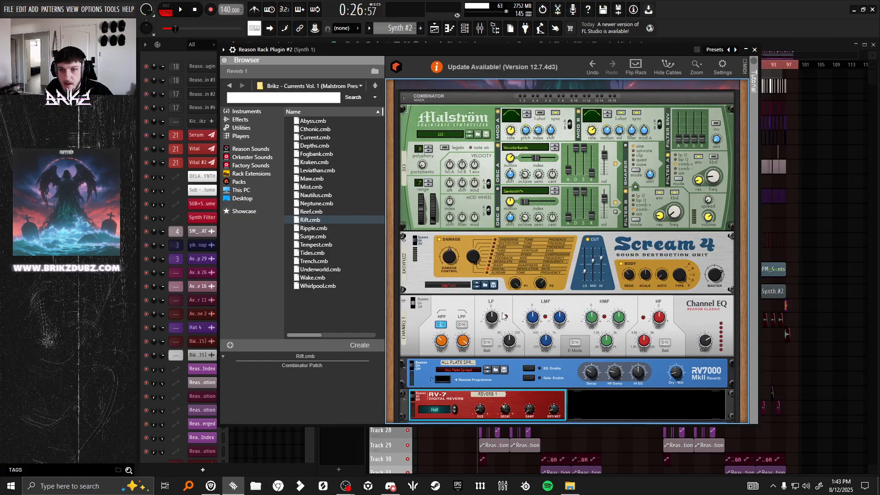
pyautogui.scroll(6, 505, 320)
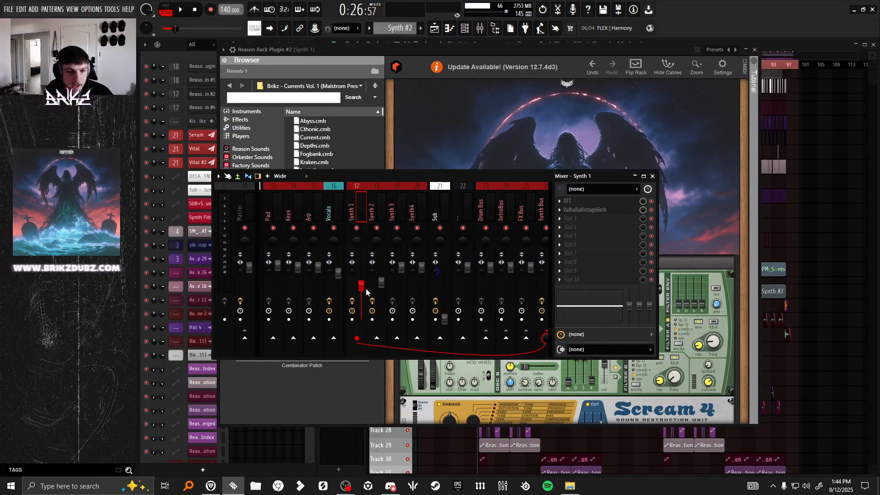
# Step: Examine the OTT and ValhallaVintageVerb effects on the Synth 1 mixer track
pyautogui.click(579, 202)
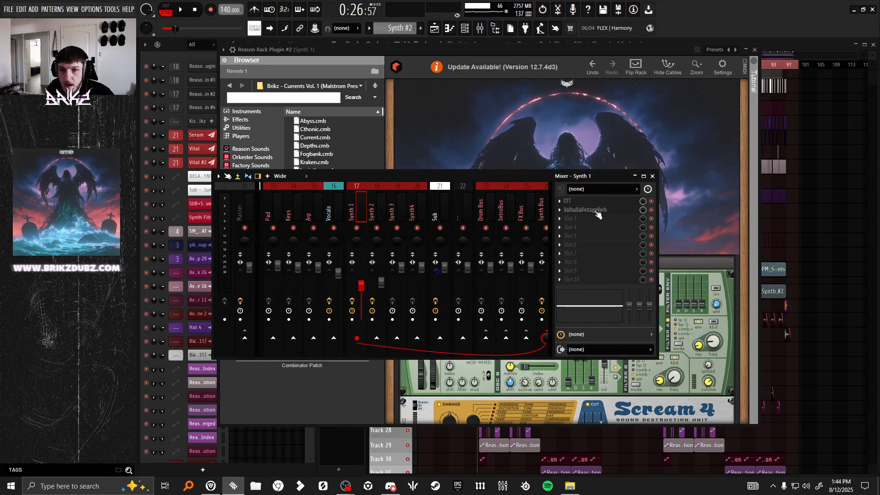
pyautogui.click(593, 211)
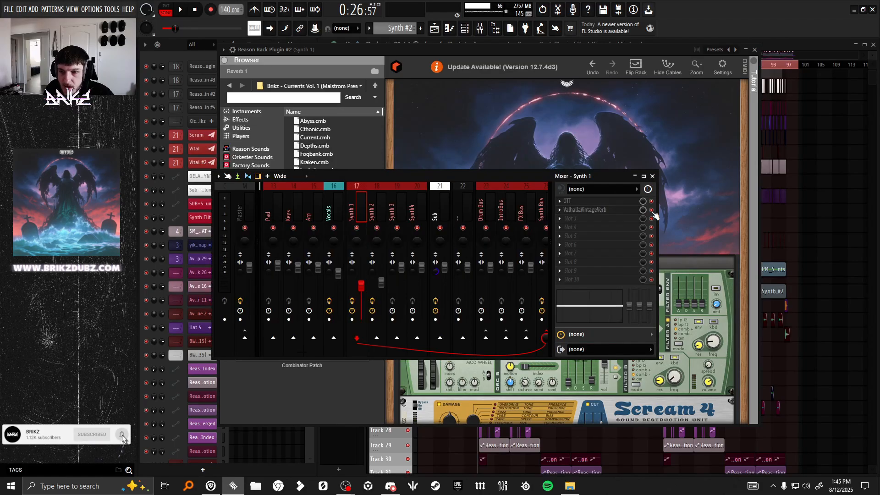
# Step: Bypass ValhallaVintageVerb on the Synth 1 track, play the song without it, and enable the effect again
pyautogui.click(651, 210)
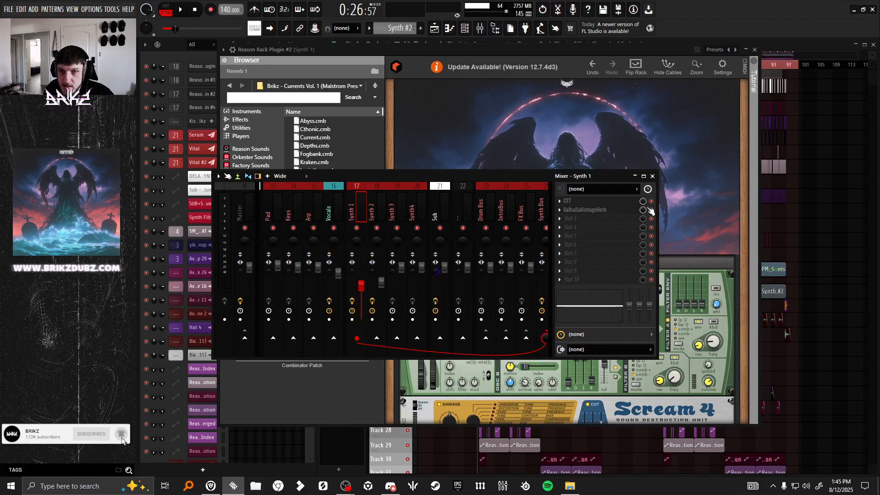
pyautogui.press('space')
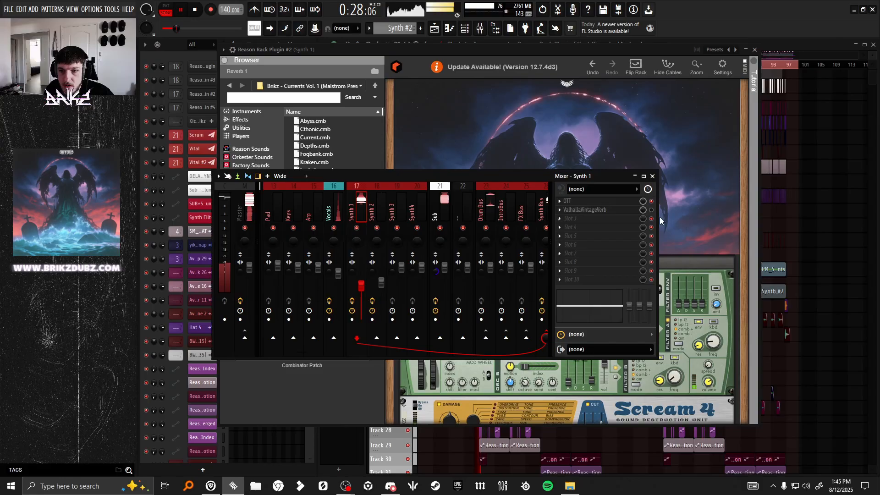
pyautogui.press('space')
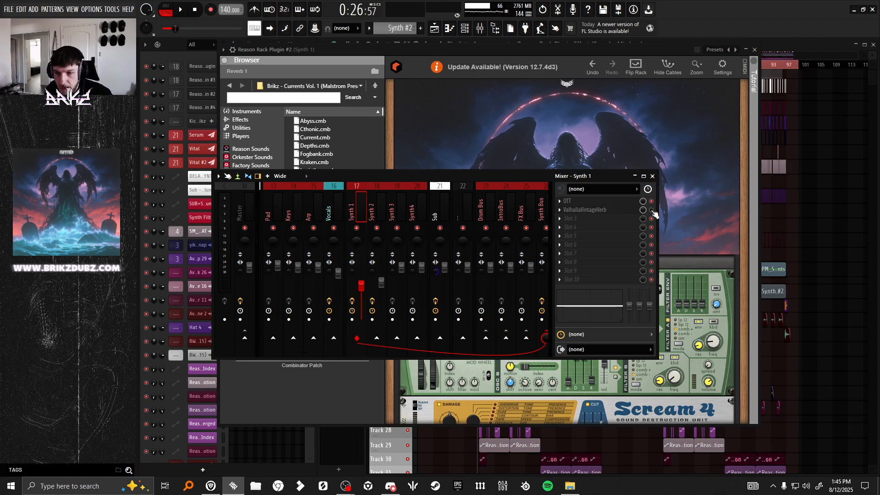
pyautogui.click(652, 210)
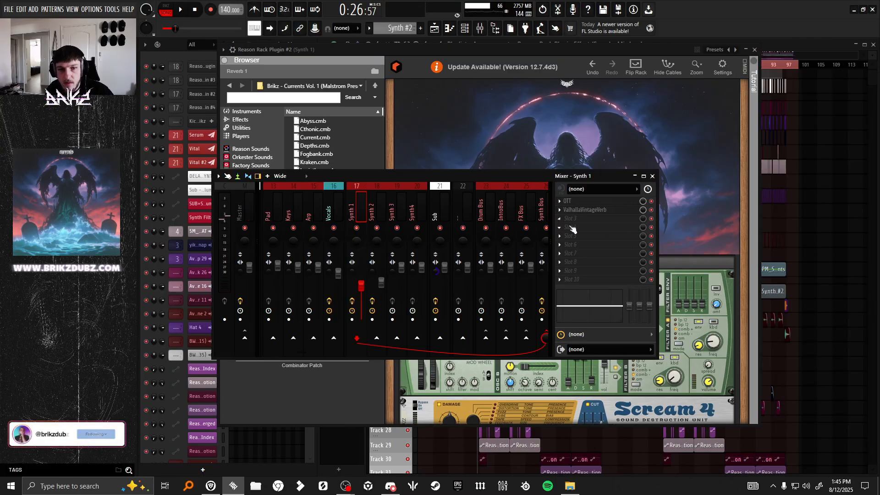
# Step: Examine the soothe2, Fruity parametric EQ 2 and Ozone 11 Equalizer settings on the Synth Bus mixer track
pyautogui.scroll(-3, 357, 208)
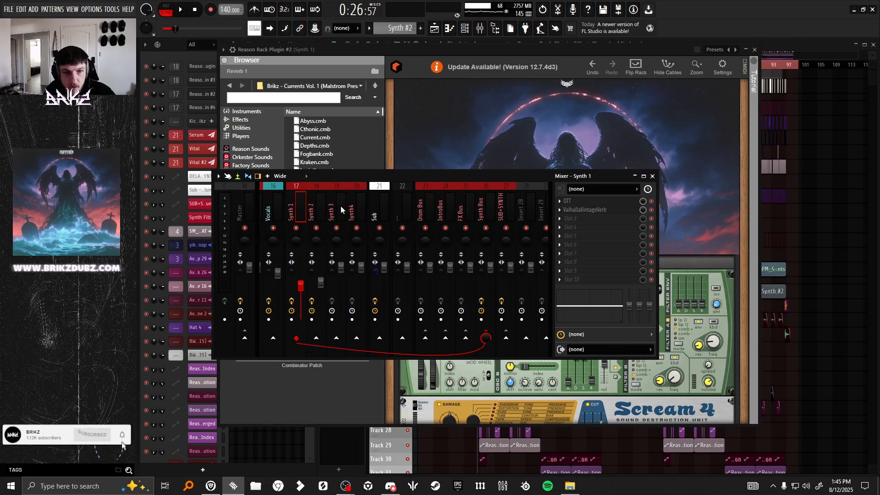
pyautogui.click(482, 210)
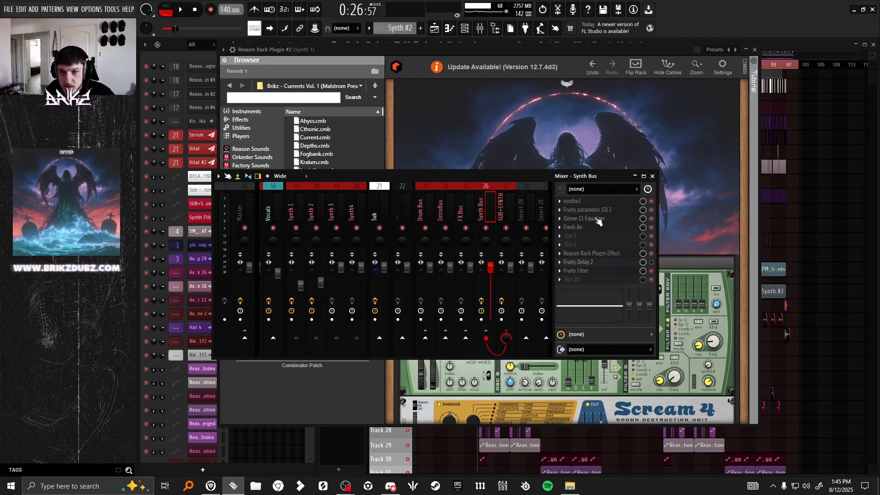
pyautogui.click(589, 203)
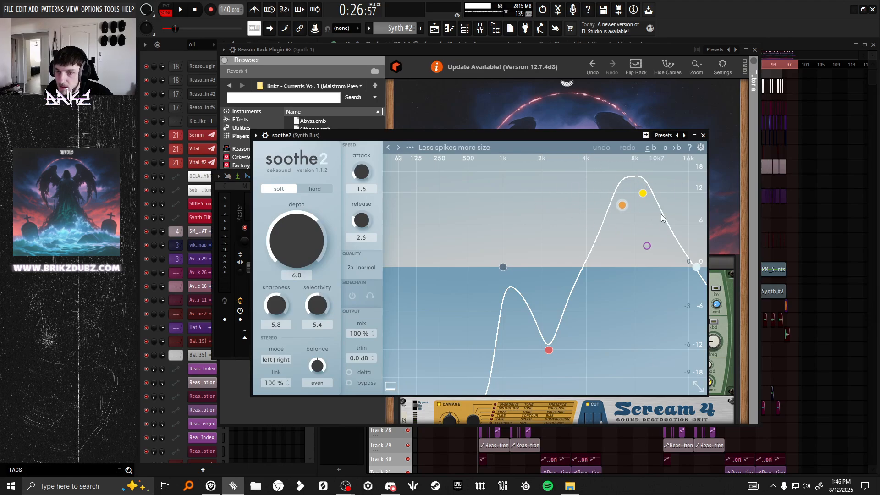
pyautogui.click(703, 136)
pyautogui.click(591, 210)
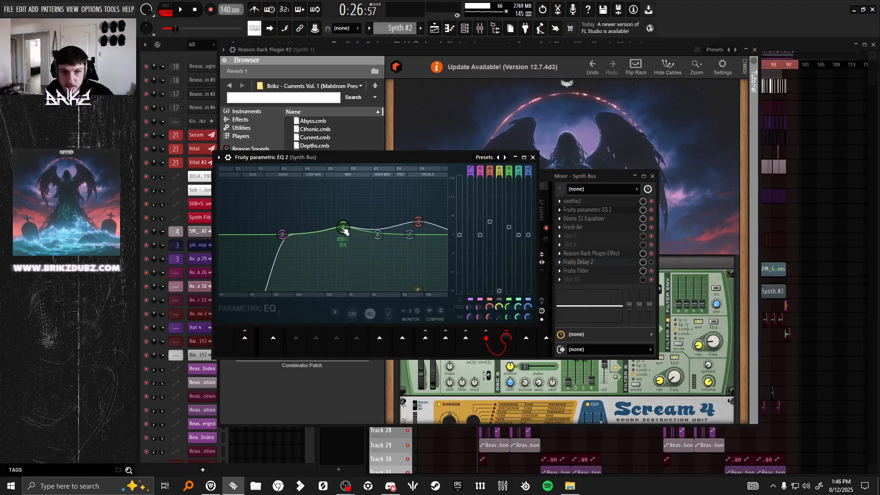
pyautogui.click(592, 218)
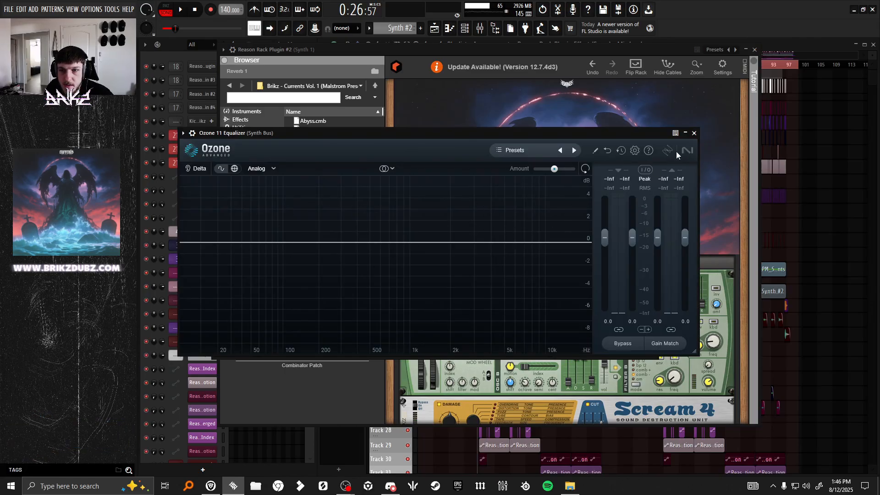
pyautogui.click(695, 134)
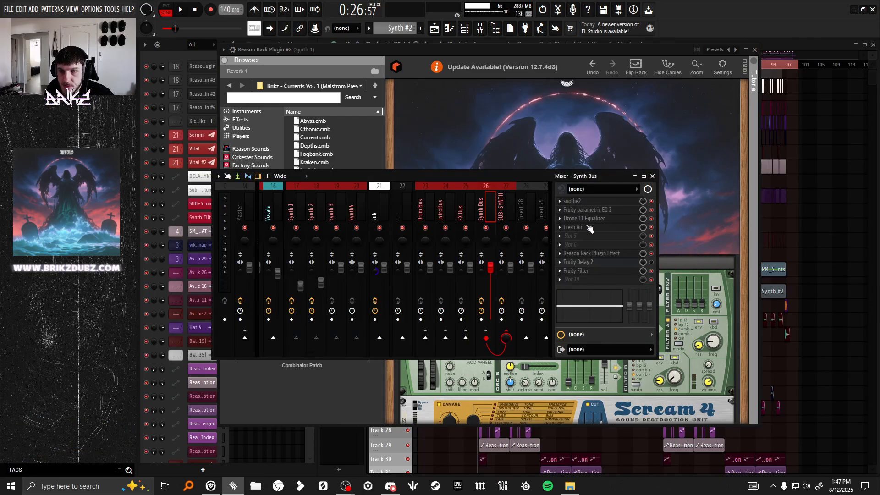
# Step: Examine the Fresh Air and Reason Rack Plugin Effect settings on the Synth Bus mixer track
pyautogui.click(580, 227)
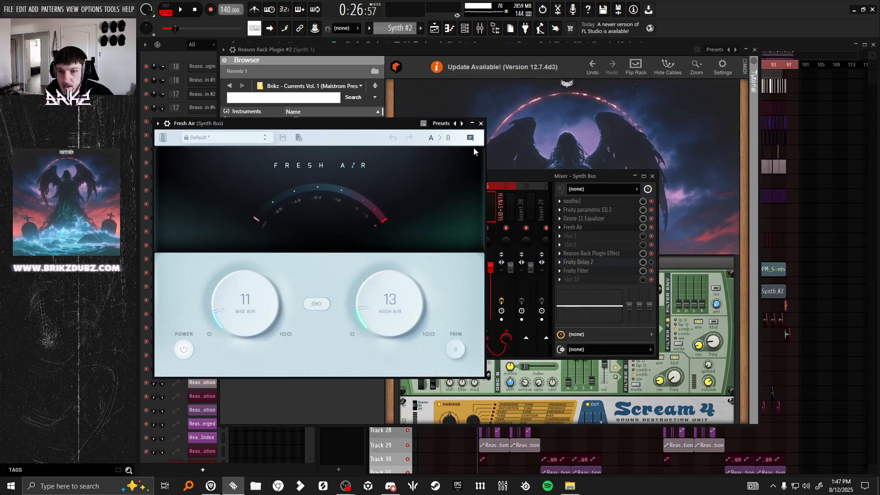
pyautogui.press('Escape')
pyautogui.click(604, 254)
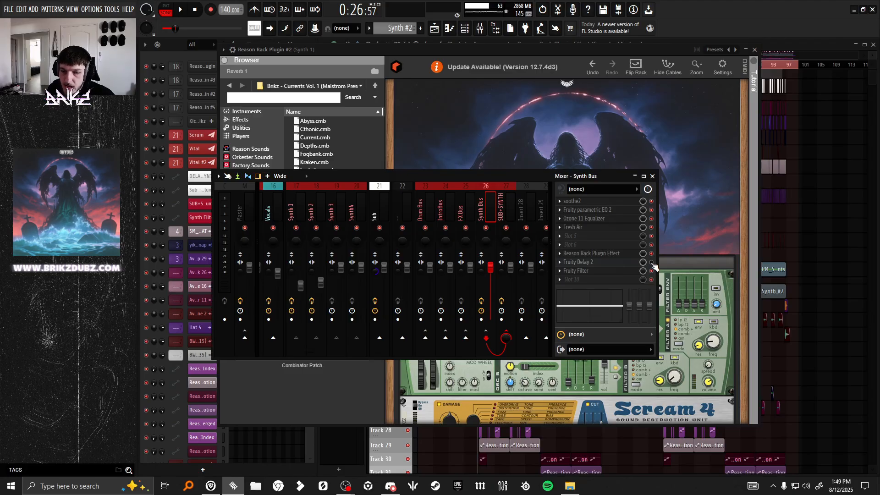
# Step: Inspect Fruity Delay 2 on the Synth Bus track, compare playback with it on and off, and leave it disabled
pyautogui.click(596, 262)
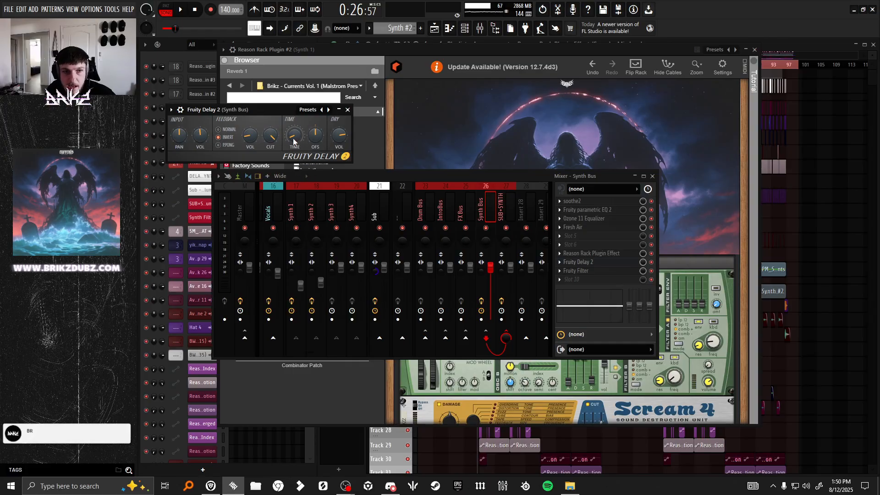
pyautogui.press('space')
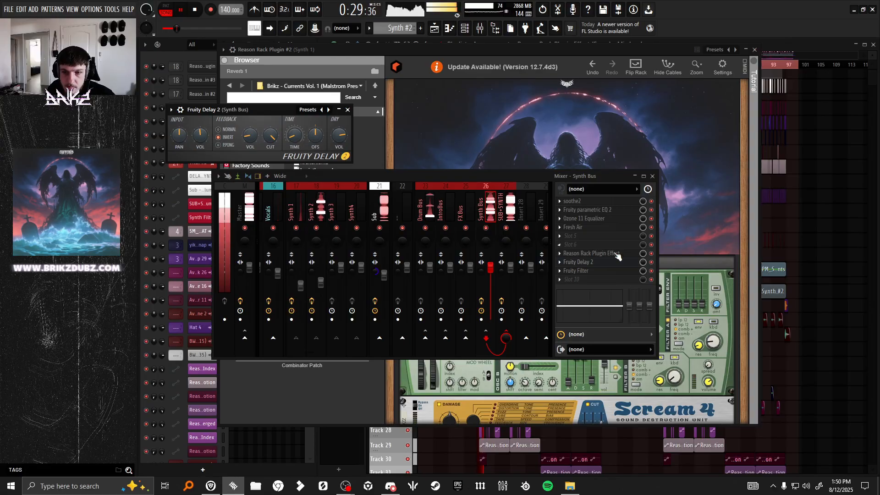
pyautogui.press('space')
pyautogui.press('space')
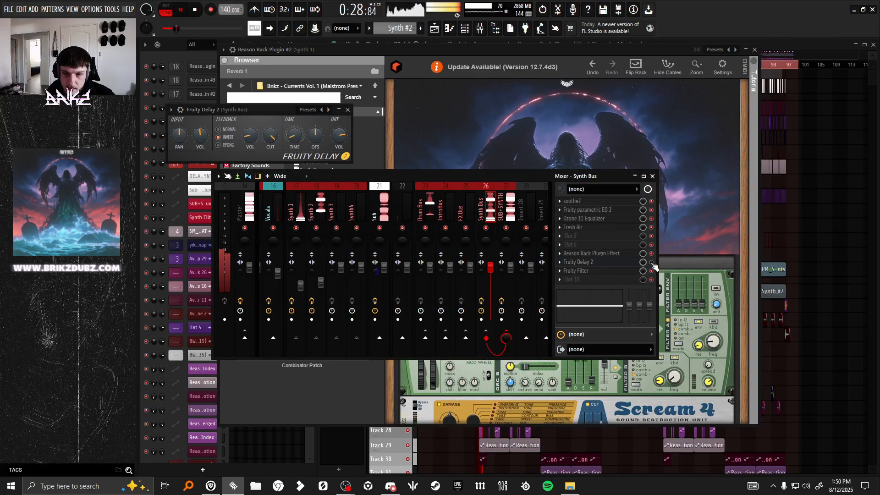
pyautogui.press('space')
pyautogui.press('space')
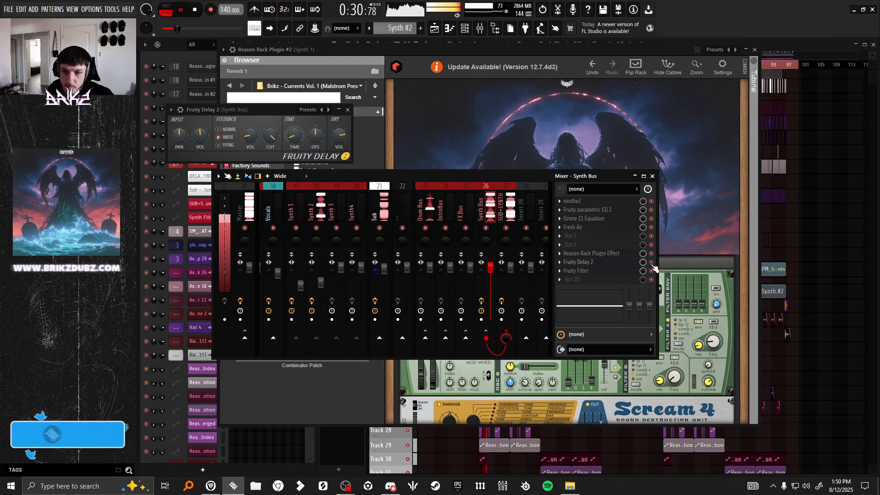
pyautogui.press('space')
pyautogui.click(652, 262)
pyautogui.click(347, 110)
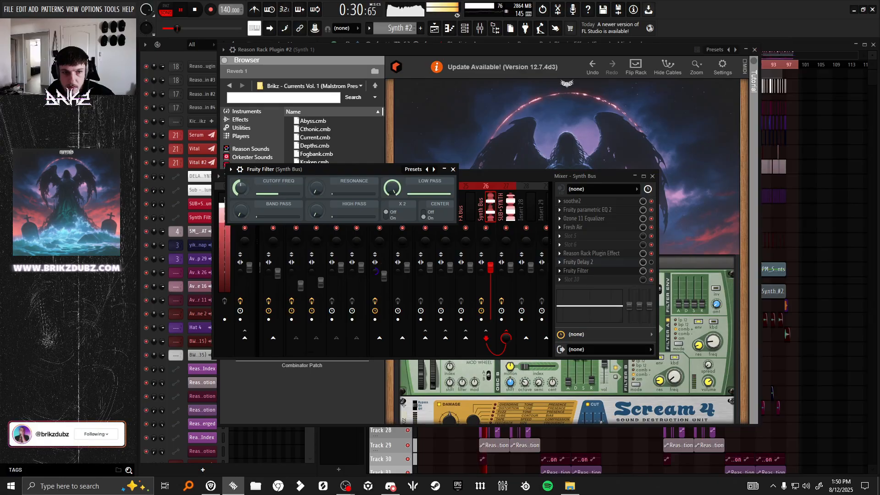
# Step: Check the Fruity Filter on the Synth Bus track during playback, stop the song and close the filter
pyautogui.press('space')
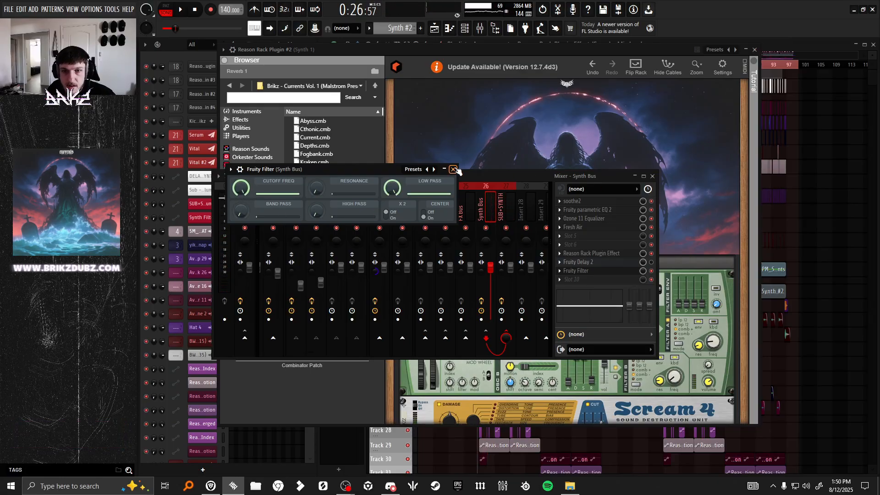
pyautogui.click(454, 169)
# Step: Examine the Fruity parametric EQ 2 curve on the SUB+SYNTH mixer track
pyautogui.moveTo(491, 188); pyautogui.dragTo(299, 205)
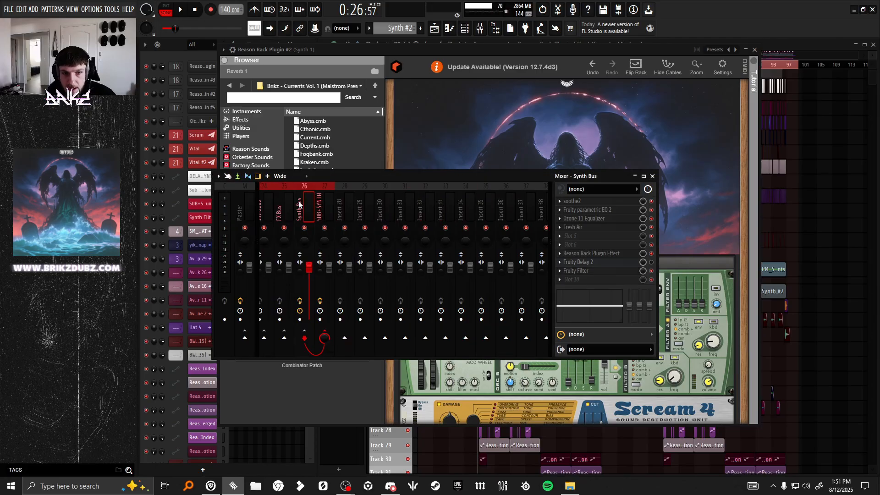
pyautogui.click(320, 212)
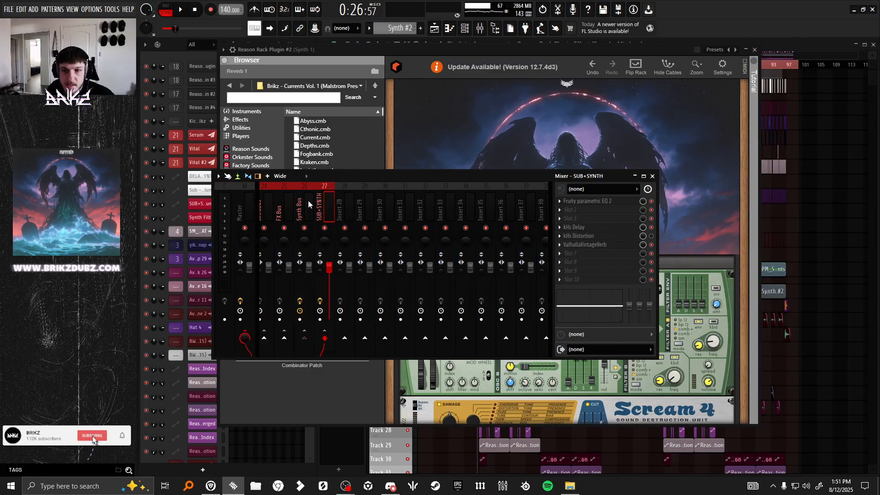
pyautogui.click(578, 201)
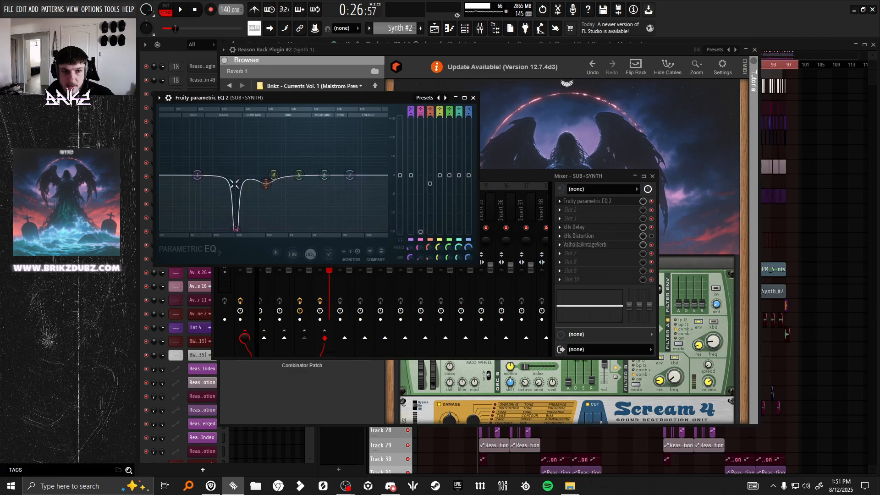
pyautogui.click(473, 97)
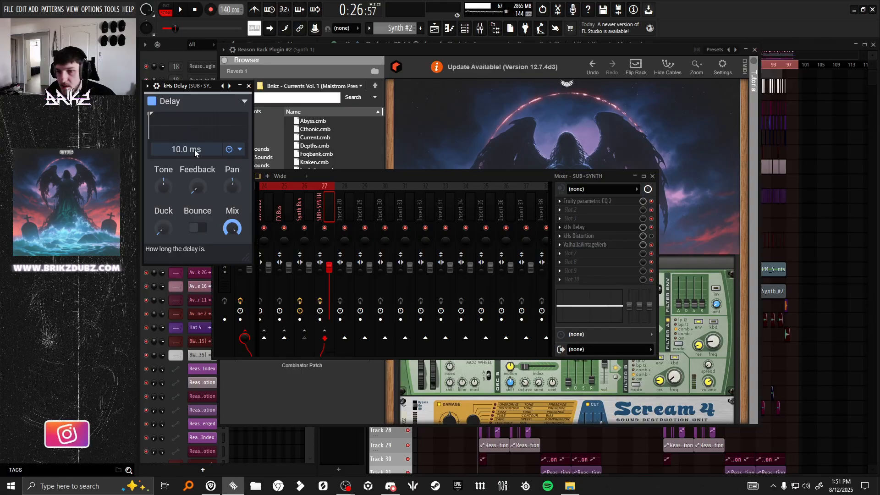
# Step: Try different kHs Delay times on the SUB+SYNTH track with the song playing, and return the time to 10 ms
pyautogui.moveTo(178, 151)
pyautogui.mouseDown()
pyautogui.moveTo(178, 133)
pyautogui.moveTo(177, 150)
pyautogui.mouseUp()
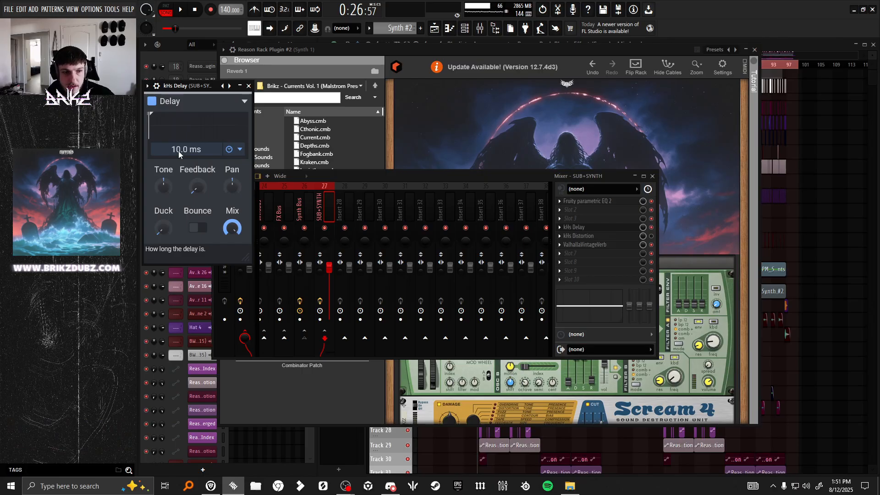
pyautogui.press('space')
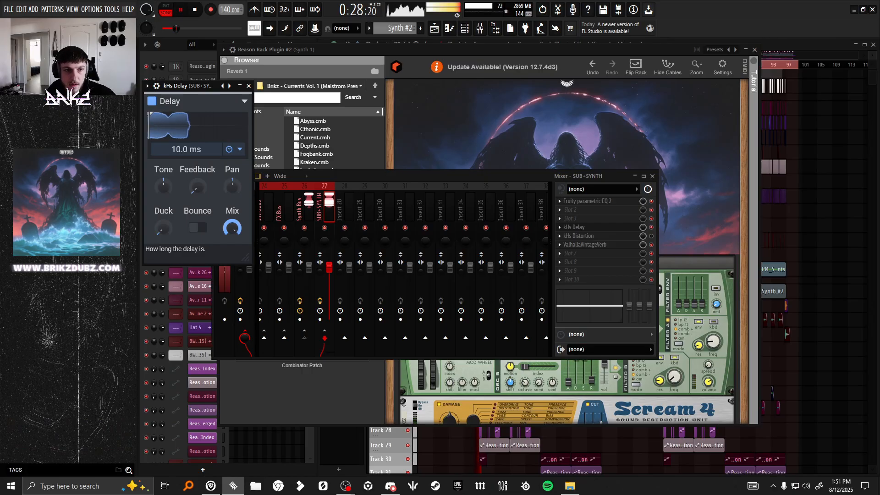
pyautogui.moveTo(178, 149)
pyautogui.mouseDown()
pyautogui.moveTo(178, 133)
pyautogui.moveTo(183, 155)
pyautogui.mouseUp()
pyautogui.press('space')
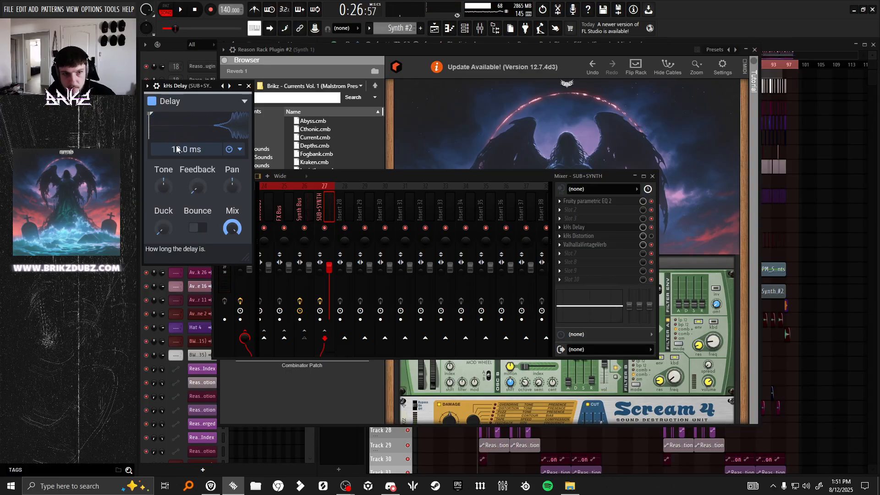
pyautogui.click(350, 155)
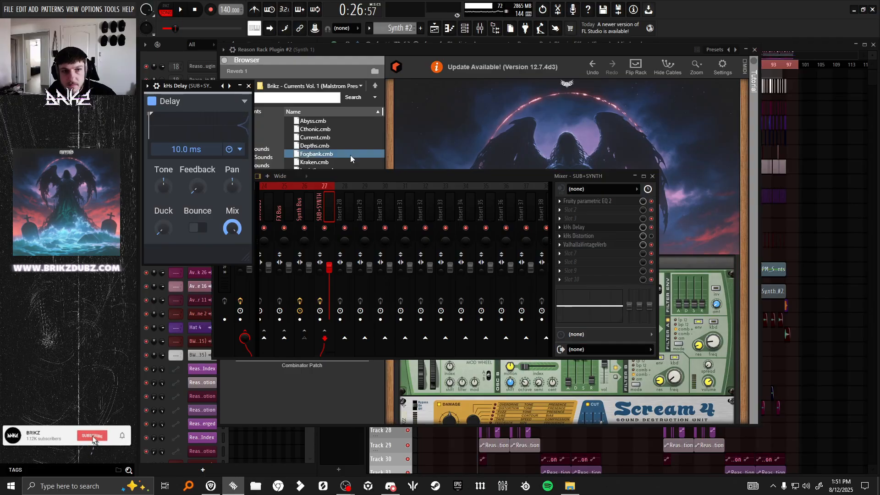
pyautogui.click(249, 86)
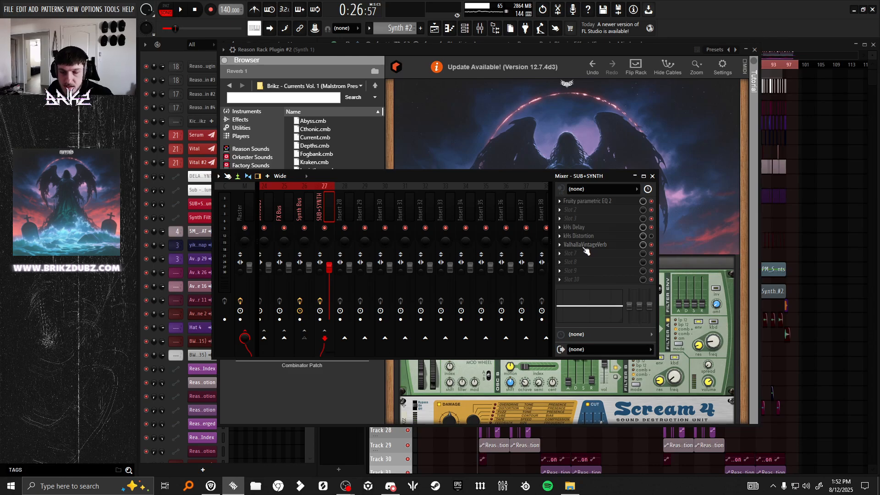
# Step: Examine the ValhallaVintageVerb settings on the SUB+SYNTH mixer track
pyautogui.click(586, 245)
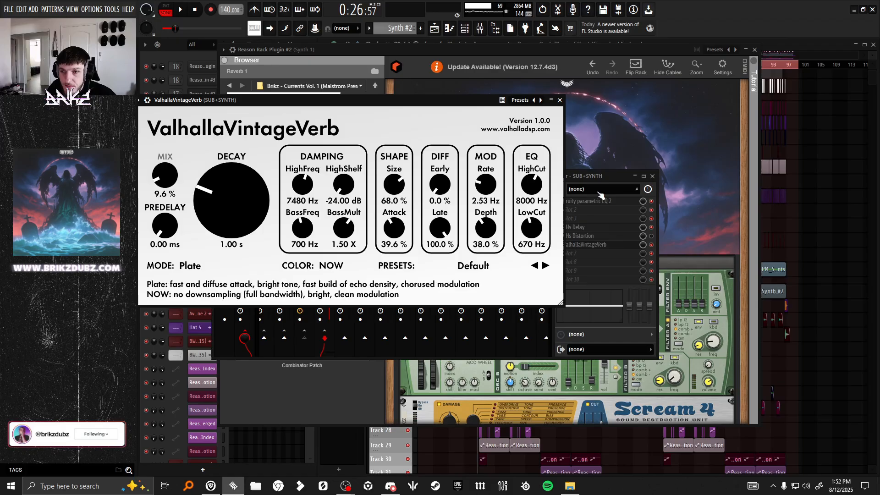
pyautogui.click(613, 174)
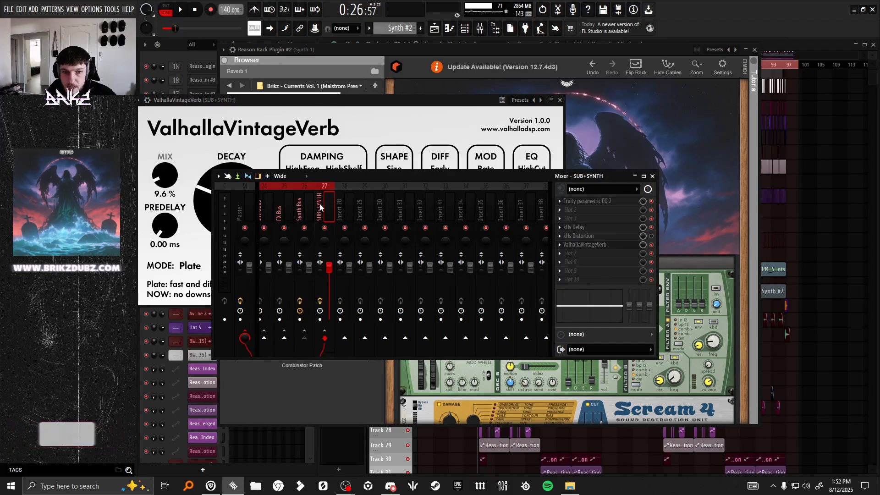
pyautogui.click(370, 101)
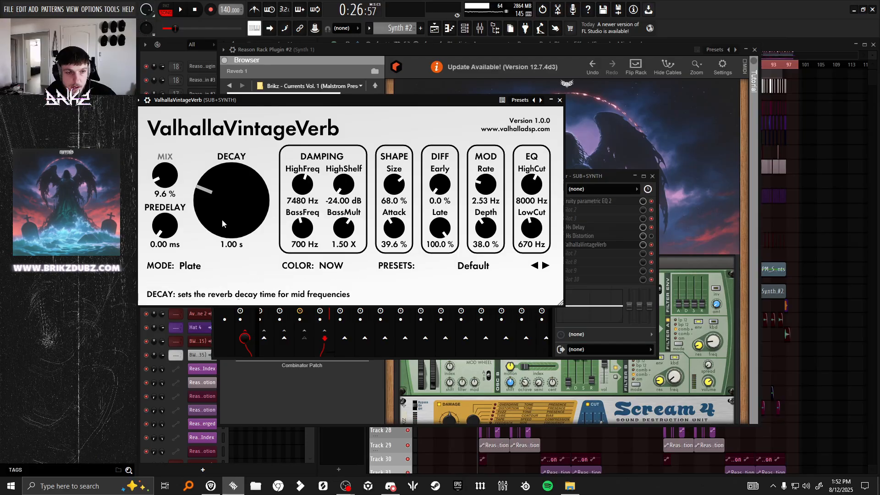